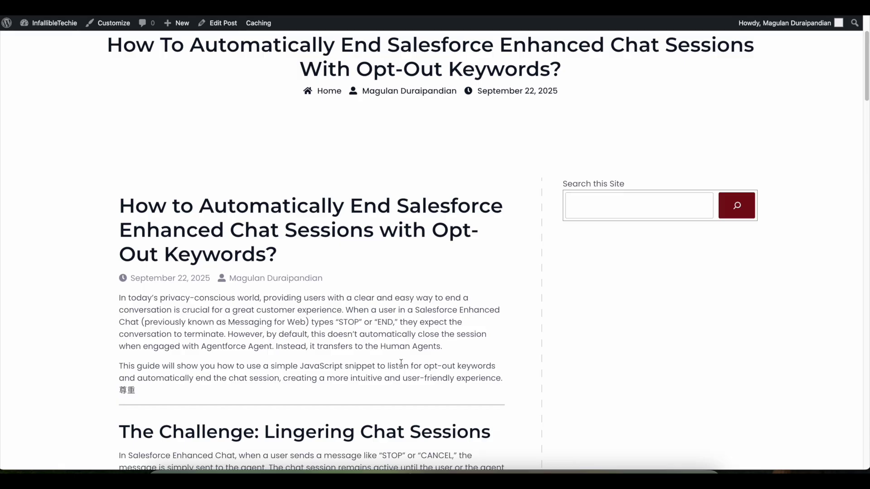
Step: Launch Test Messaging so the Insurance Agent greets you, then return to the deployment's Setup page
left_click(360, 473)
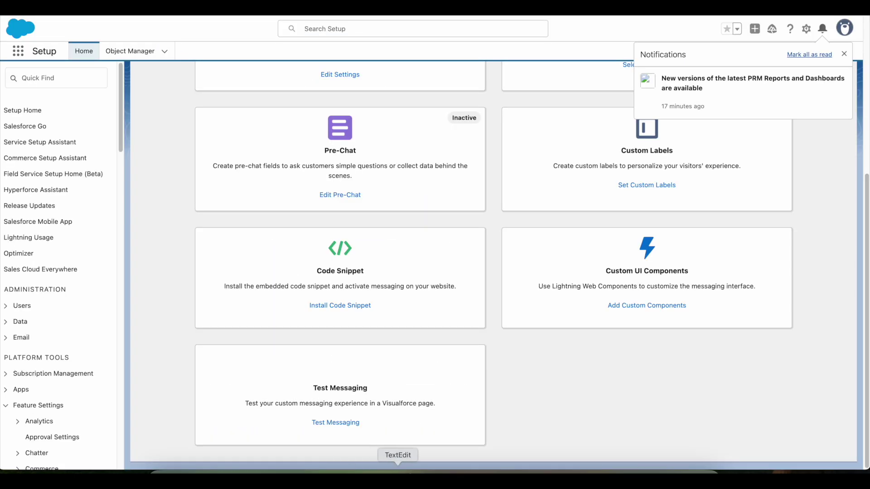
left_click(348, 429)
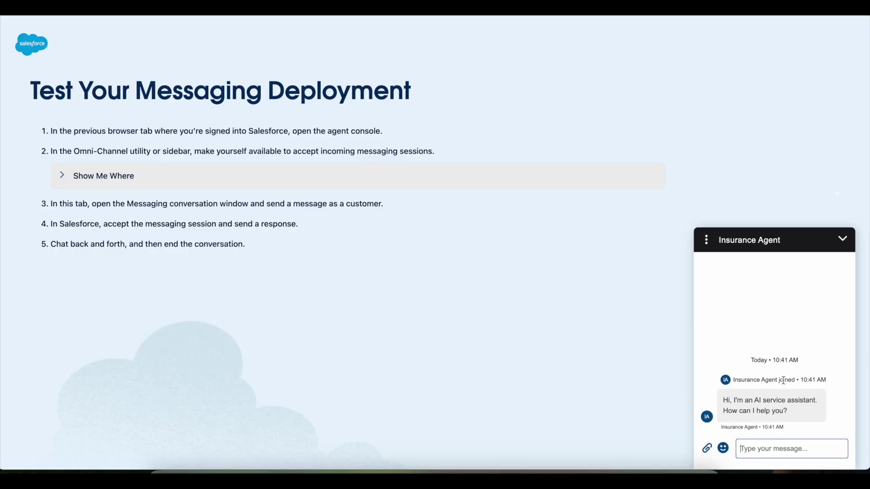
left_click(740, 448)
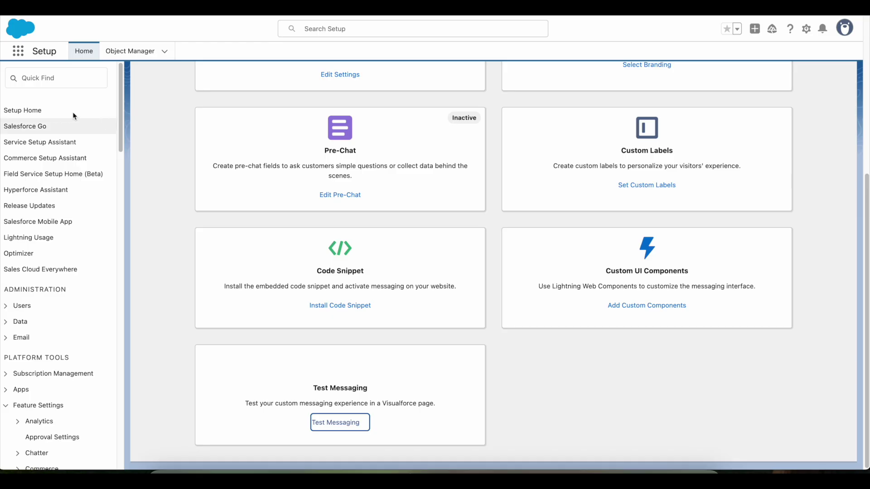
left_click(60, 83)
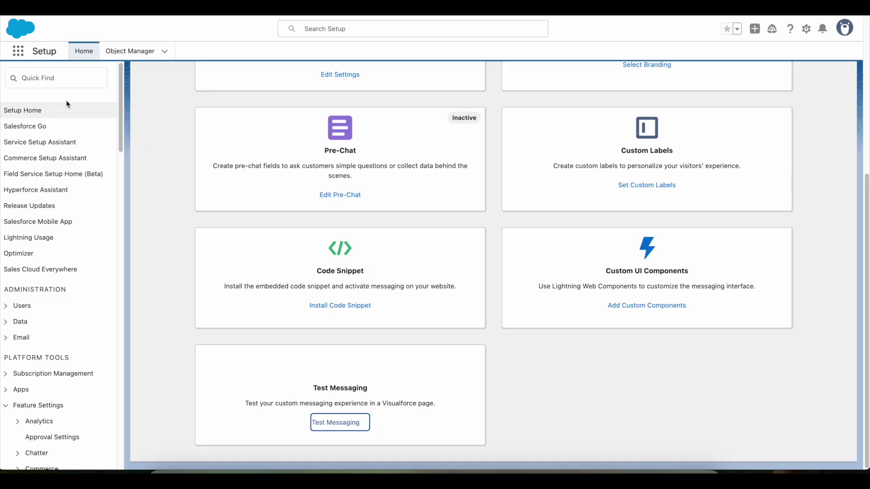
Step: Find Messaging Settings via Quick Find and review the MIAW - Agentforce channel's consent opt-out keywords
type("messaging set")
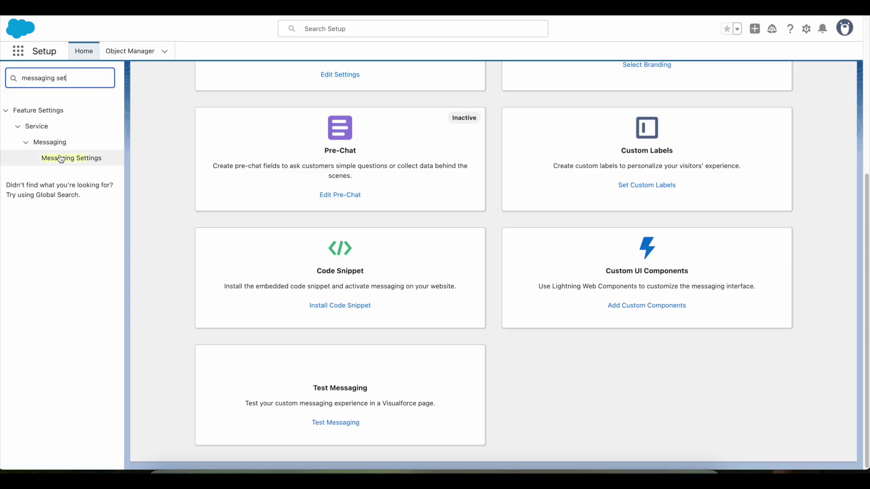
left_click(61, 159)
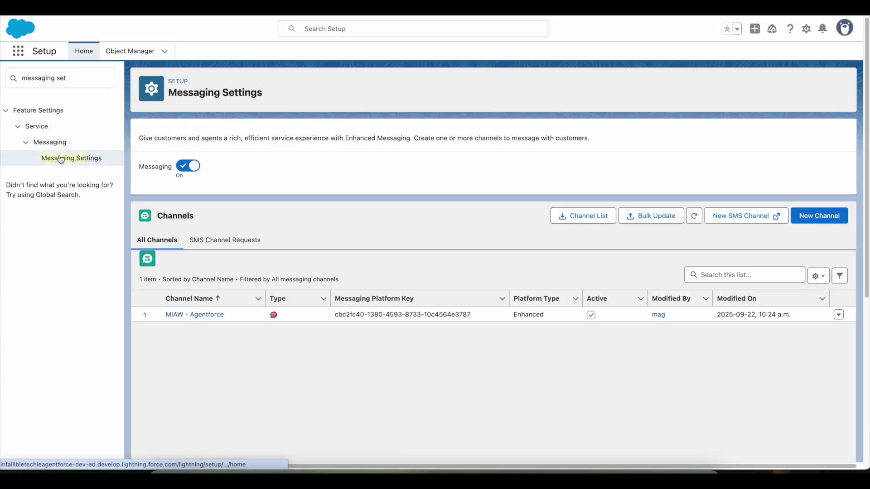
left_click(204, 315)
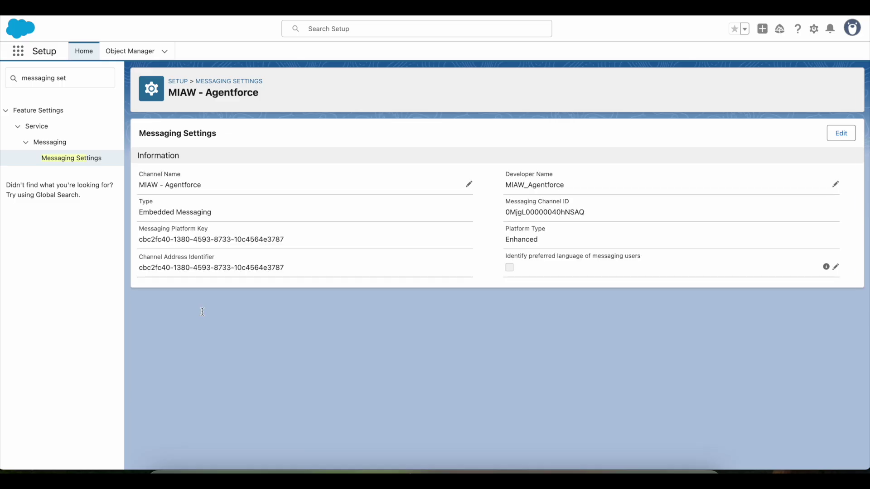
scroll(229, 282, "down", 7)
scroll(229, 281, "down", 7)
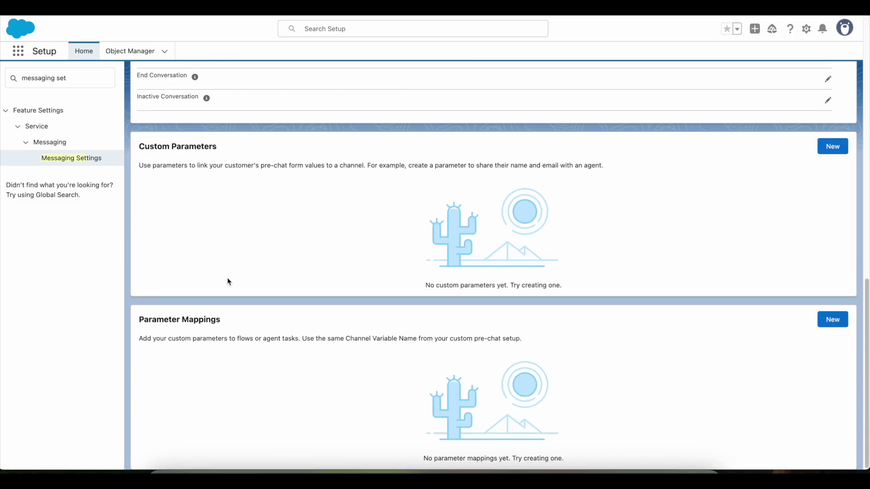
scroll(229, 282, "up", 8)
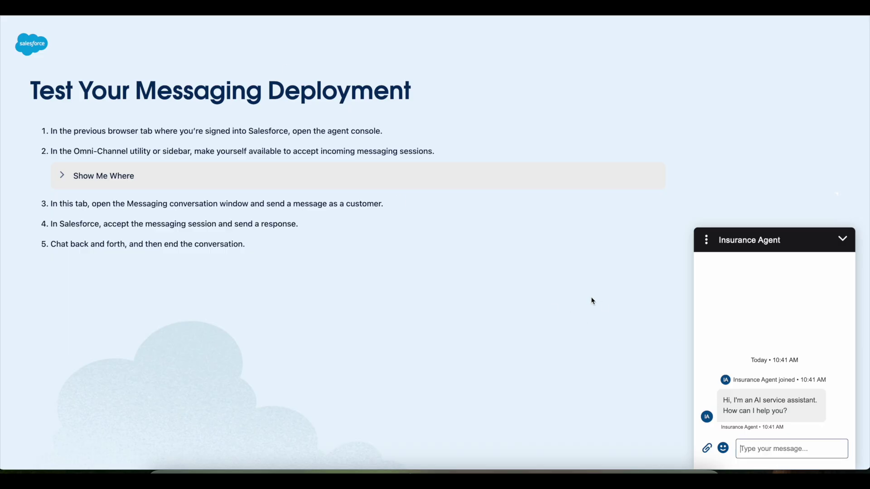
Step: Send 'stop' to the Insurance Agent and highlight the returned opt-out notice
type("stop")
key("Return")
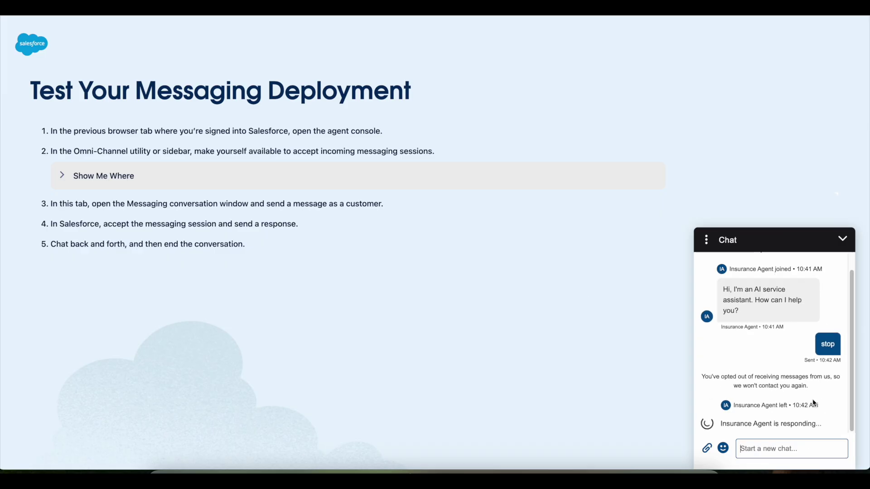
left_click_drag(703, 377, 826, 379)
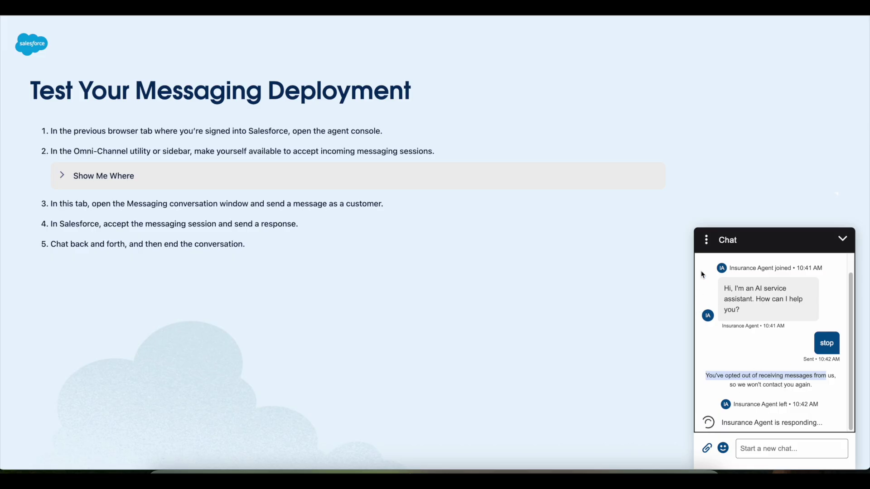
Step: End the chat from its options menu and close the chat window
left_click(705, 239)
left_click(730, 290)
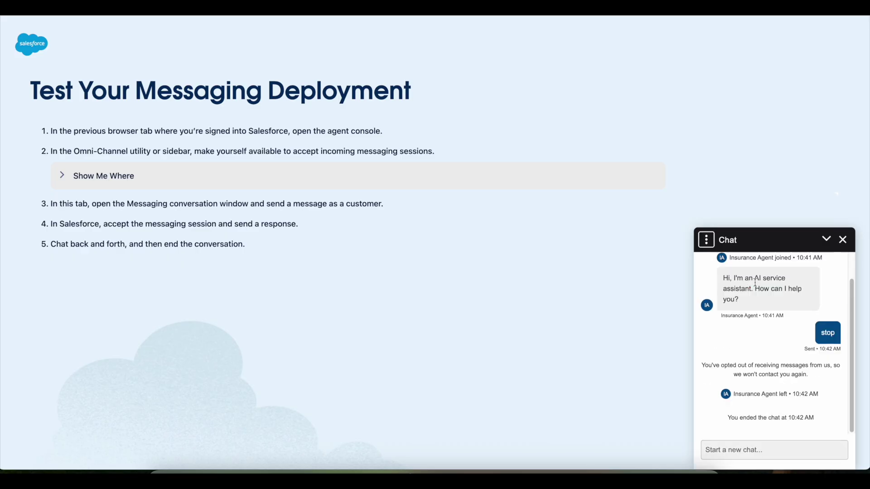
left_click(842, 239)
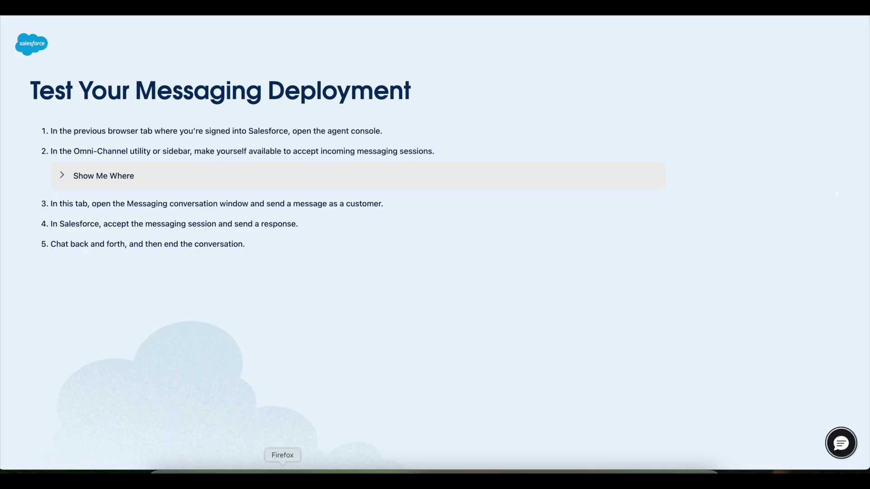
left_click(282, 477)
Step: Scroll the blog post to its solution section on onEmbeddedMessageSent and clearSession()
scroll(265, 252, "down", 10)
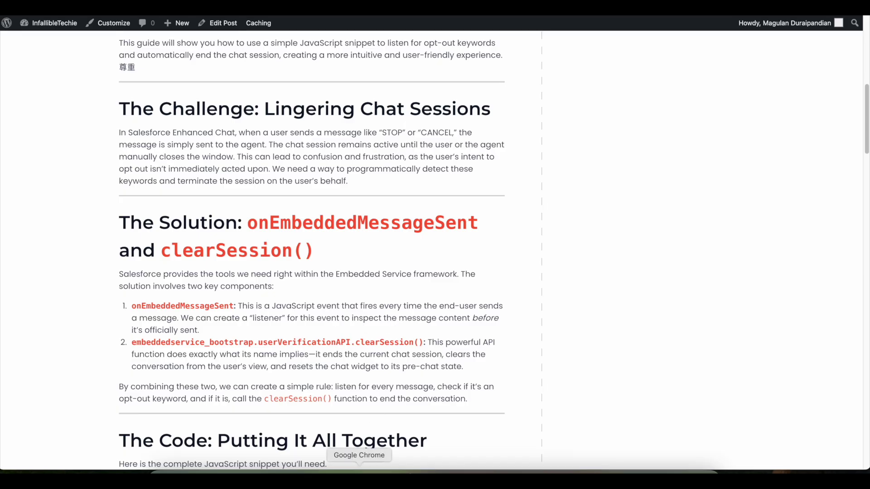
left_click(360, 474)
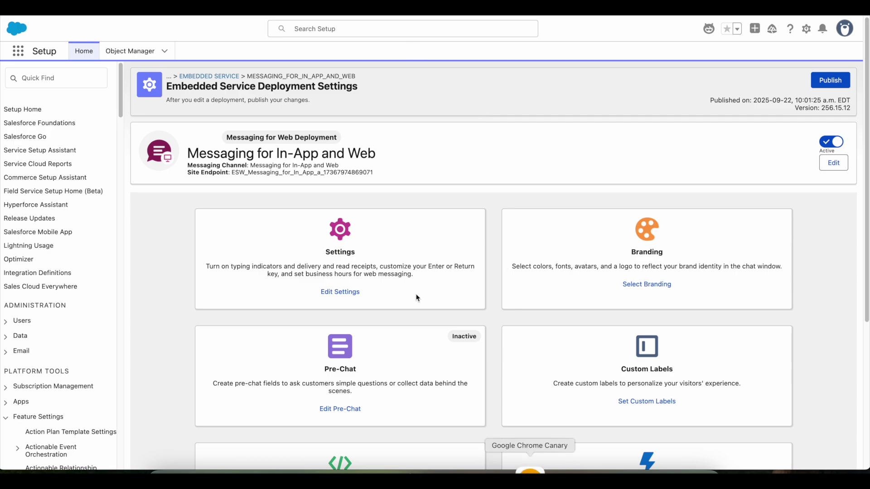
left_click(529, 473)
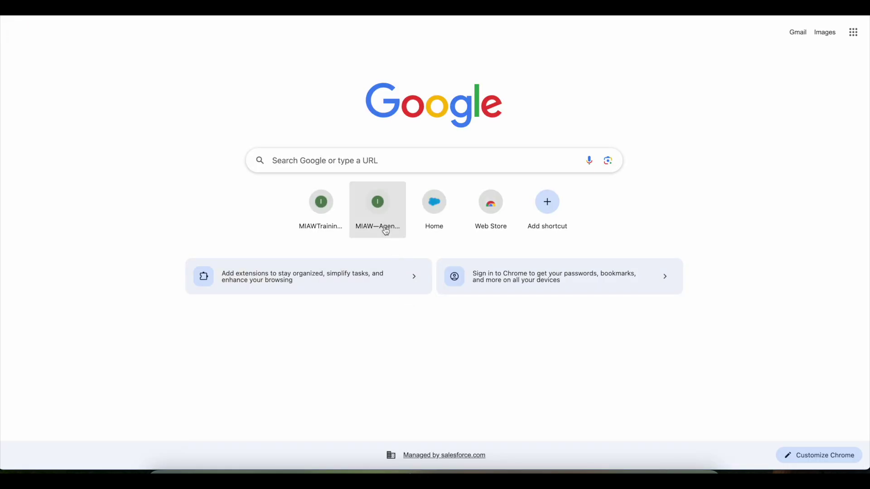
left_click(388, 229)
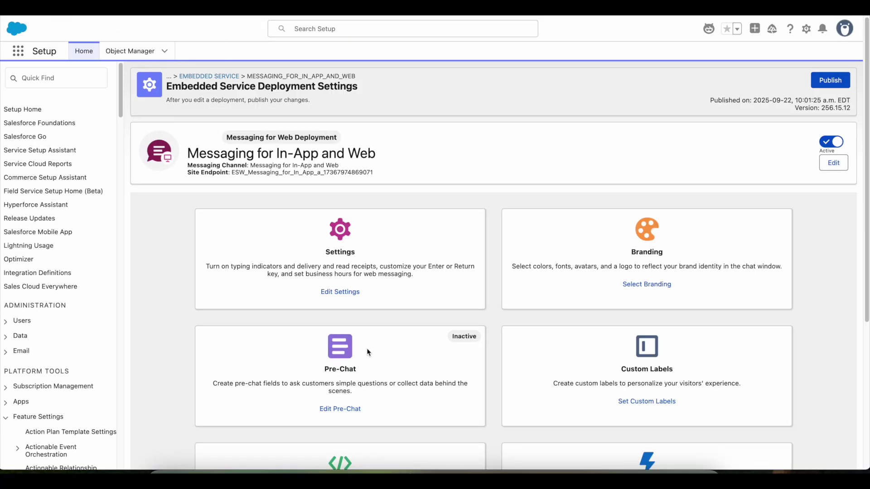
key("ctrl+t")
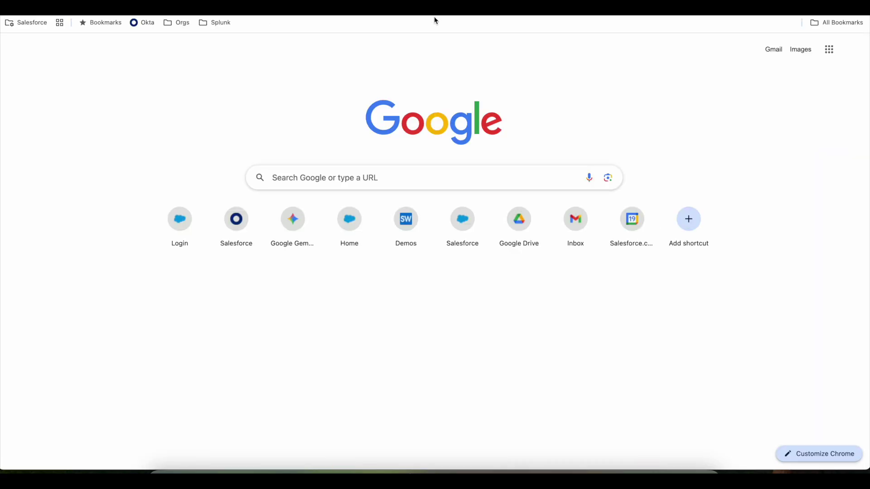
type("https://infallibletechie.github.io/MIAW---Agentforce-Org/")
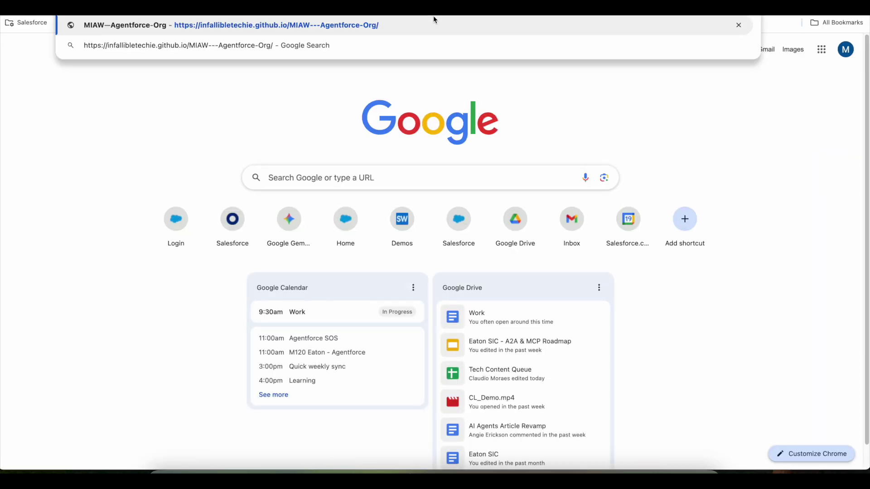
key("Return")
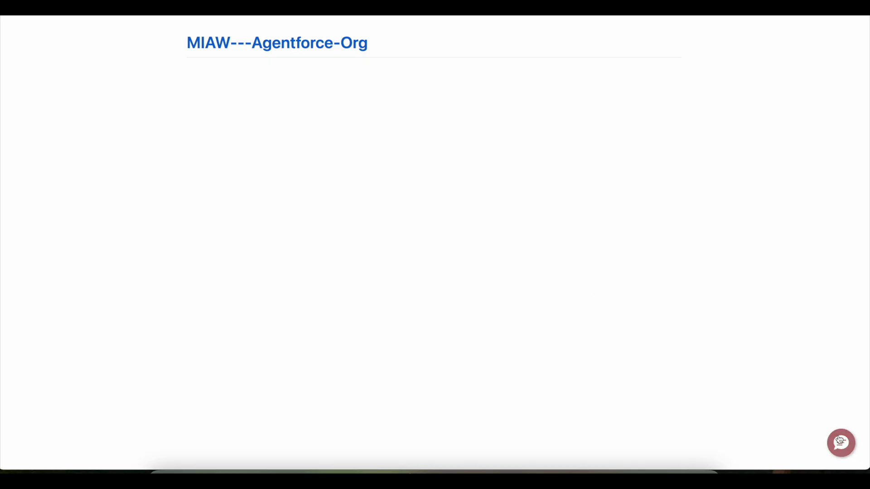
Step: Start a demo-site chat, send 'stop', and dismiss the 'You have opted out of Chat!!!' alert
left_click(840, 440)
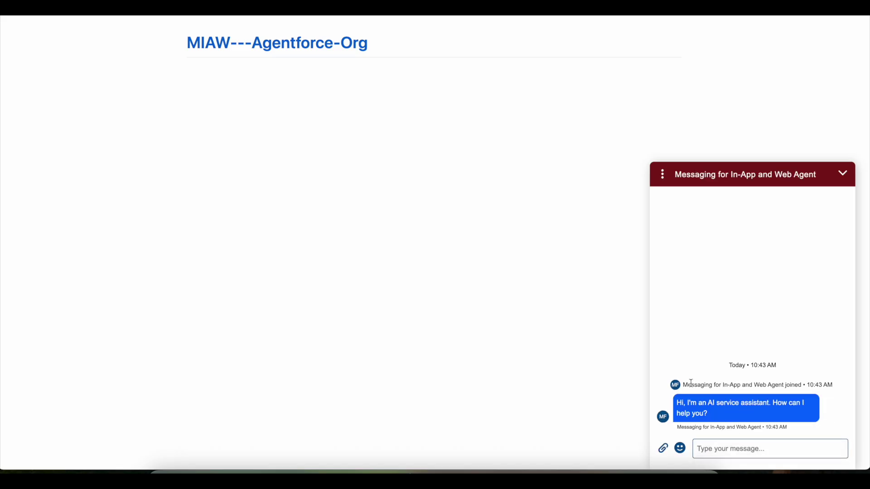
left_click_drag(683, 385, 798, 392)
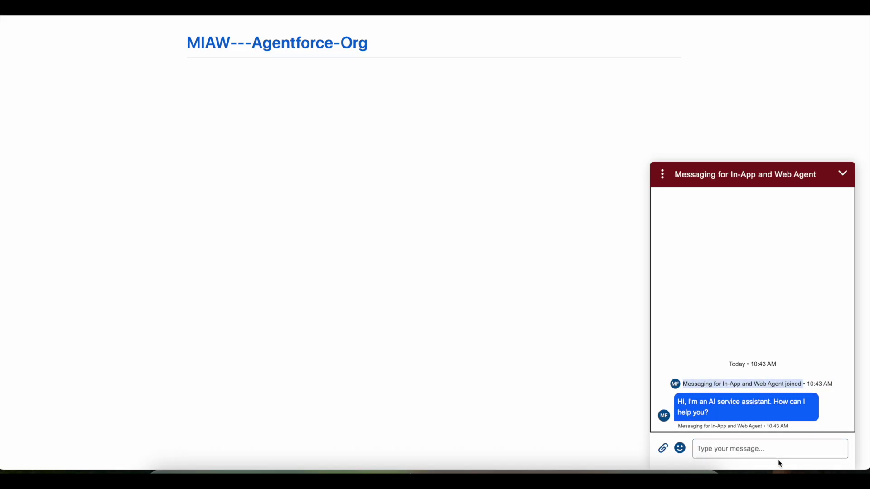
left_click(773, 448)
type("stop")
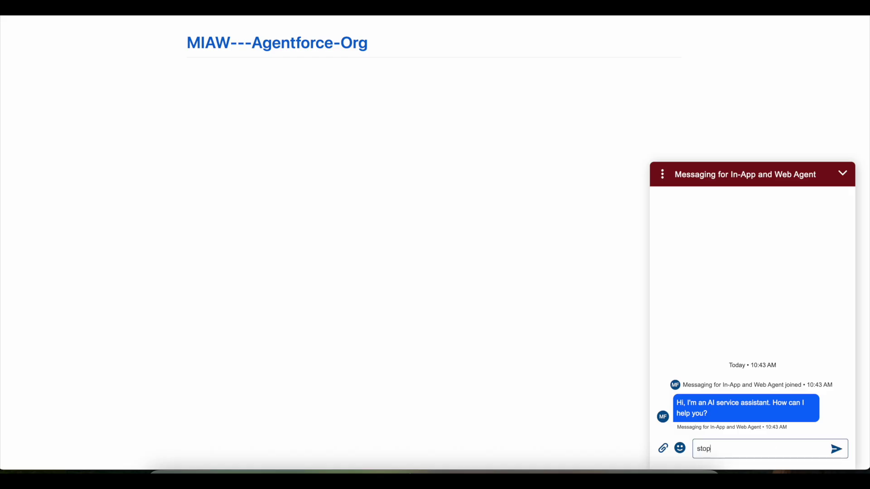
key("Return")
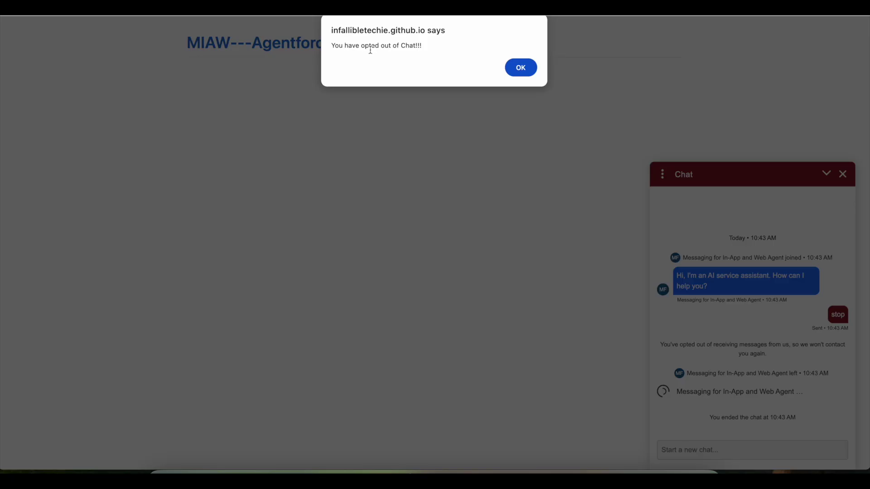
left_click(521, 69)
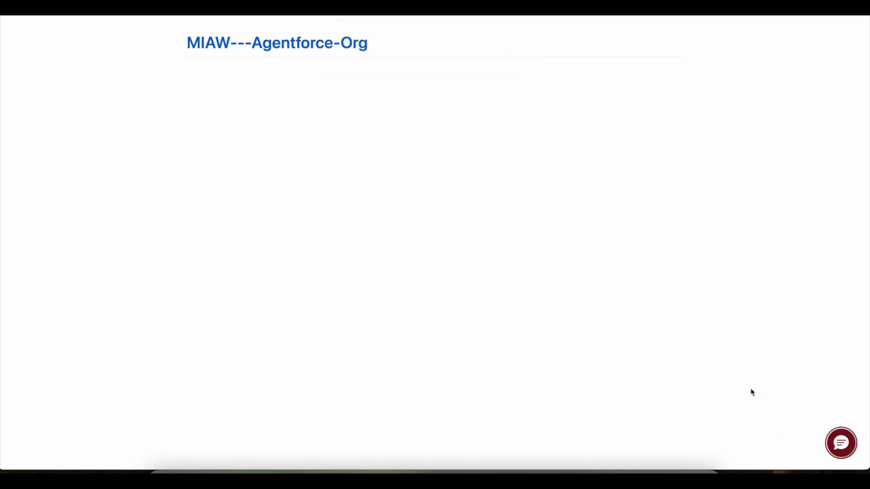
Step: View the demo page's source and highlight the onEmbeddedMessageSent addEventListener call
right_click(449, 70)
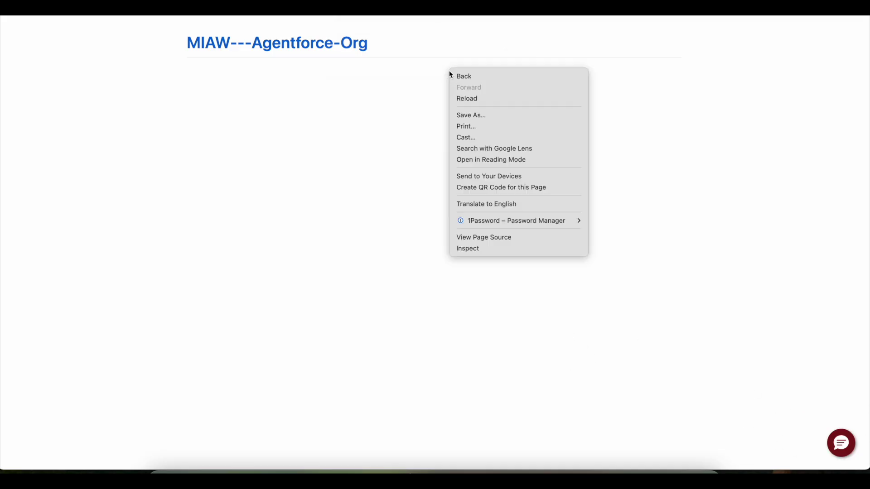
left_click(502, 238)
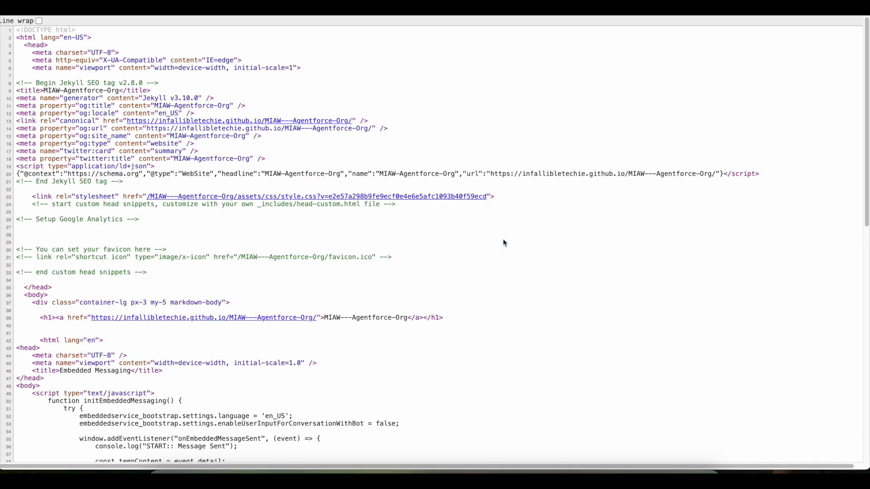
scroll(78, 138, "down", 4)
scroll(78, 138, "down", 3)
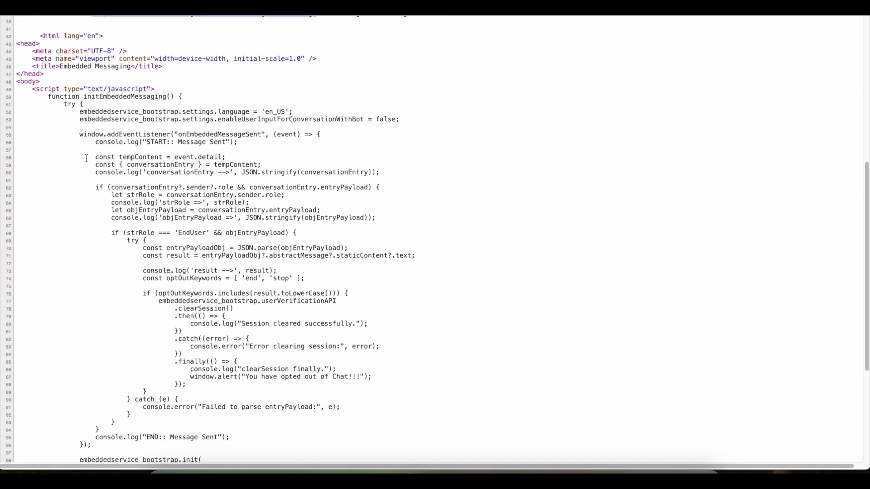
left_click_drag(80, 137, 172, 134)
double_click(198, 135)
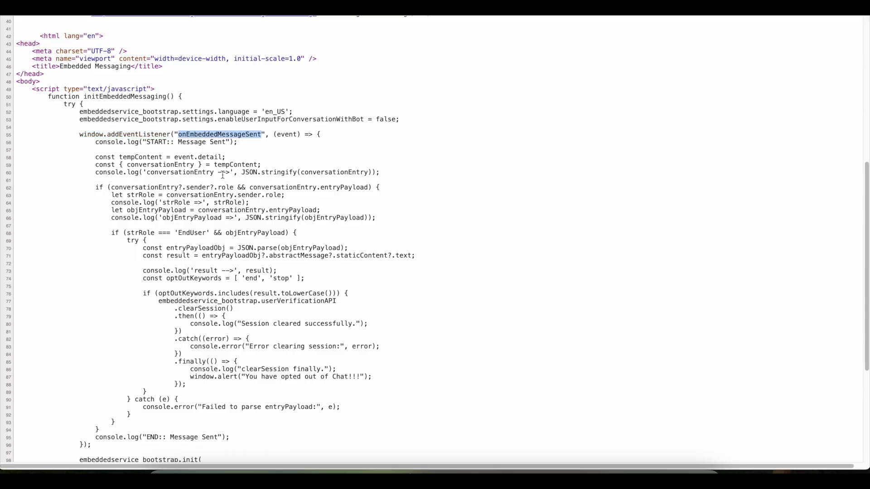
Step: Highlight the EndUser role check, optOutKeywords list, session-clearing block and opted-out alert call
scroll(210, 153, "down", 3)
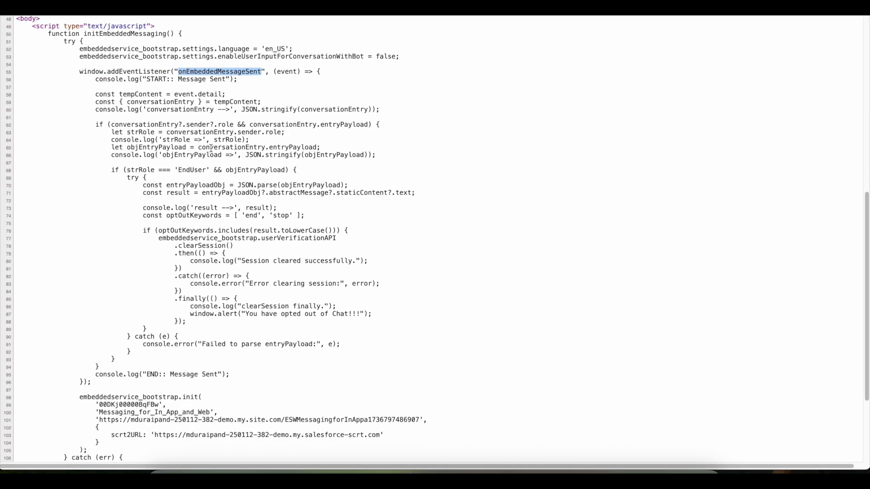
left_click_drag(178, 170, 204, 173)
scroll(249, 170, "down", 2)
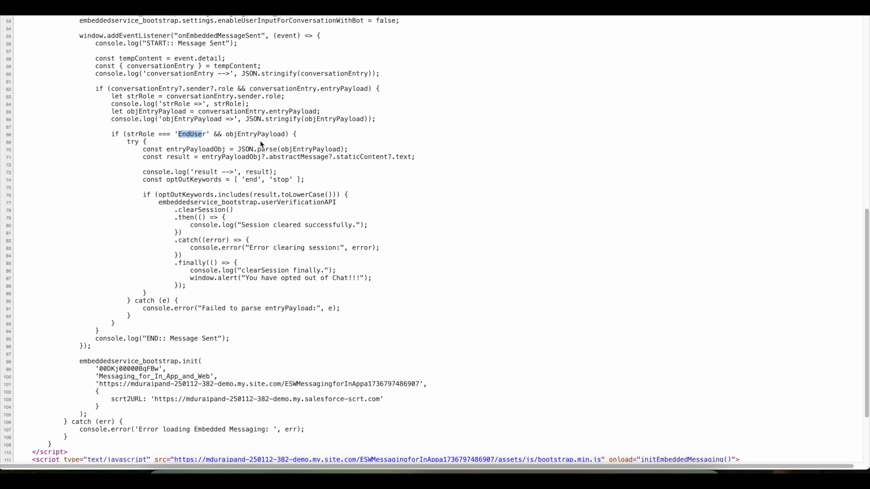
left_click_drag(245, 180, 288, 179)
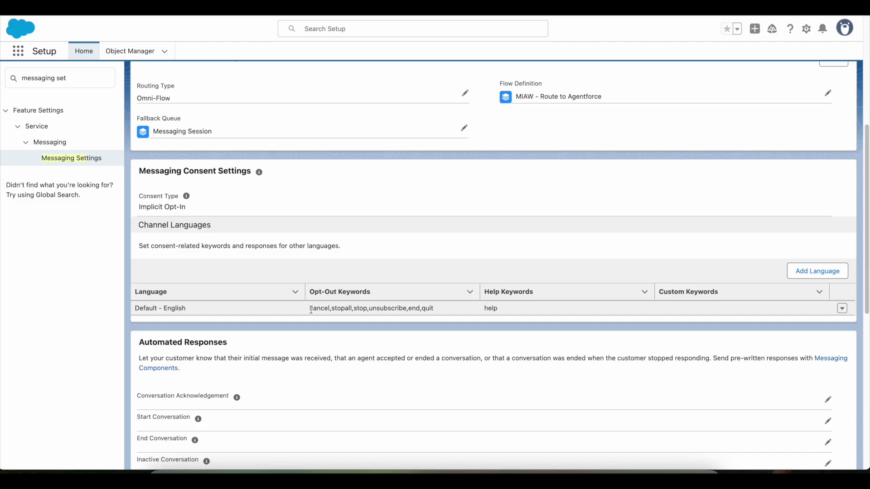
left_click_drag(310, 308, 441, 310)
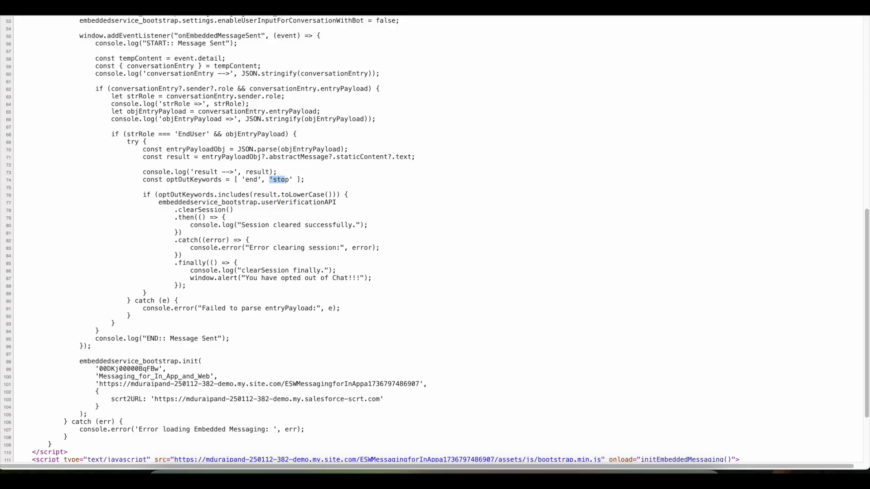
left_click_drag(143, 179, 307, 181)
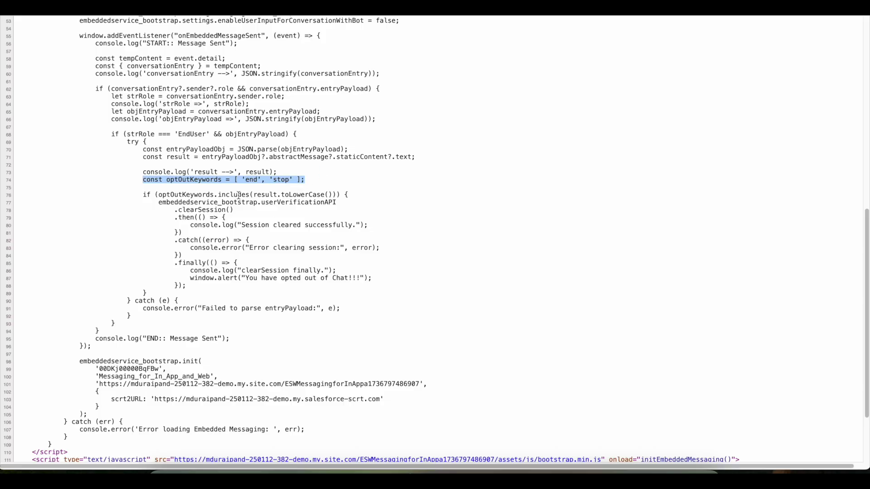
left_click_drag(143, 196, 167, 295)
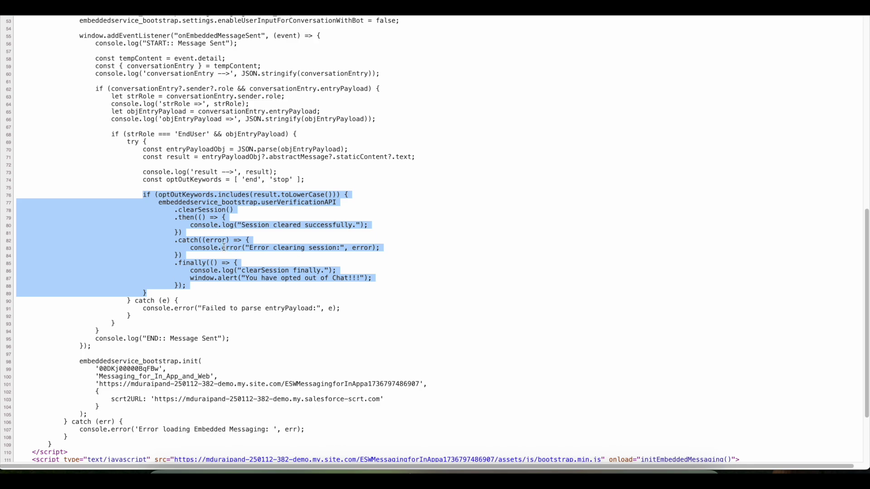
left_click_drag(190, 278, 373, 279)
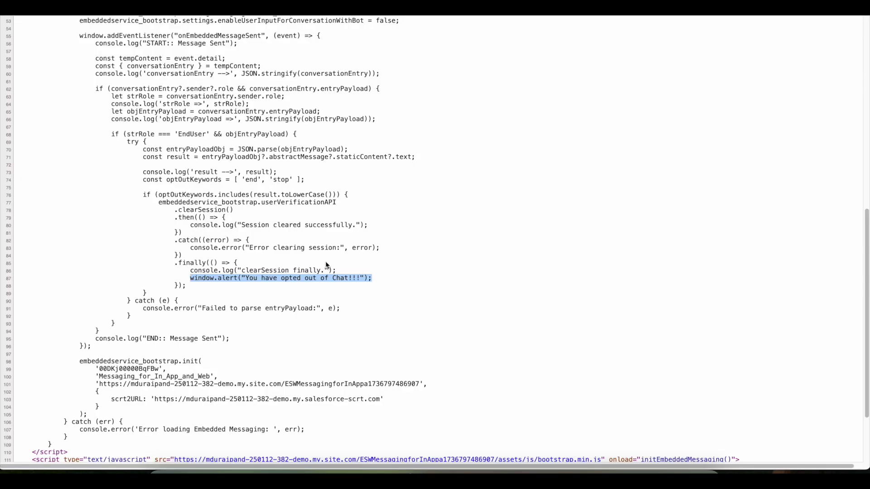
left_click(283, 469)
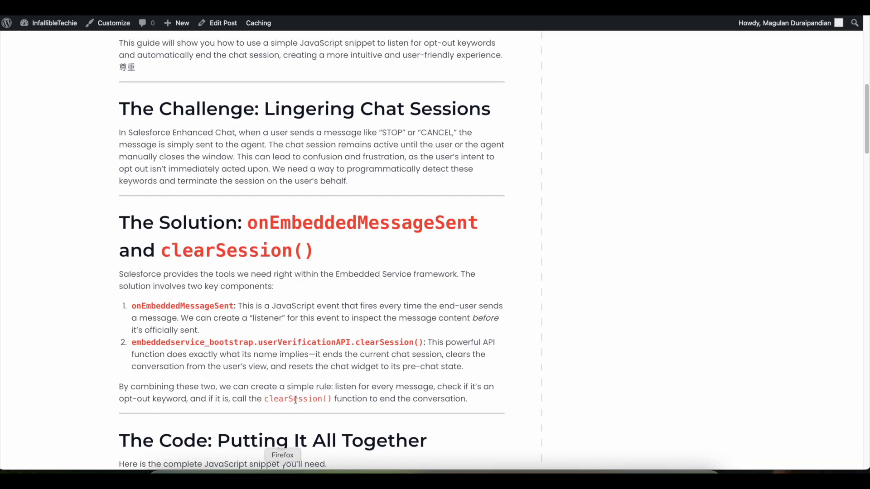
scroll(280, 271, "down", 3)
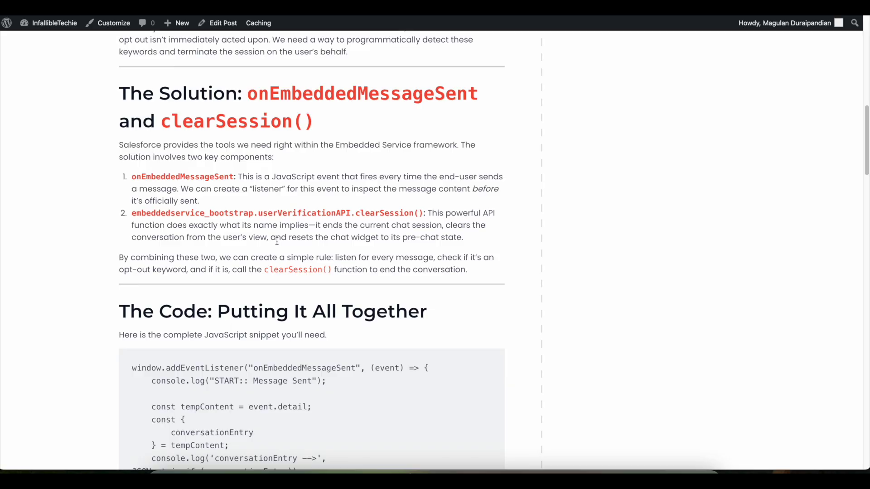
scroll(277, 242, "down", 4)
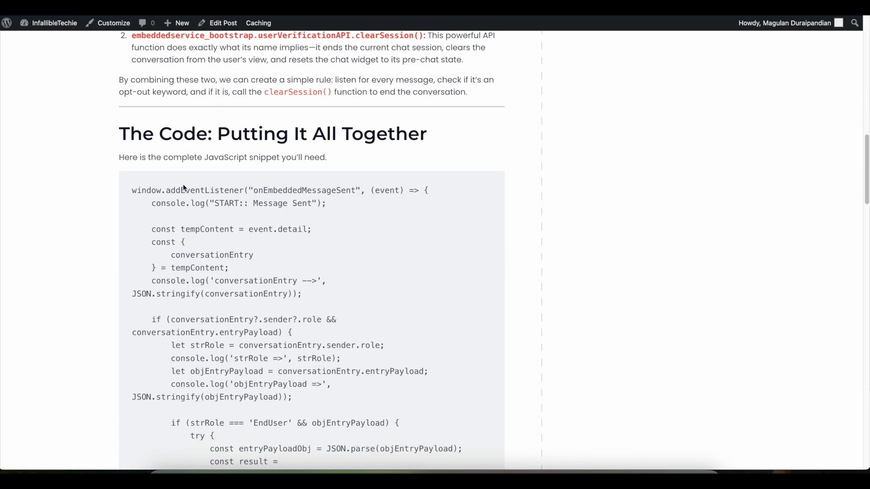
scroll(194, 202, "down", 7)
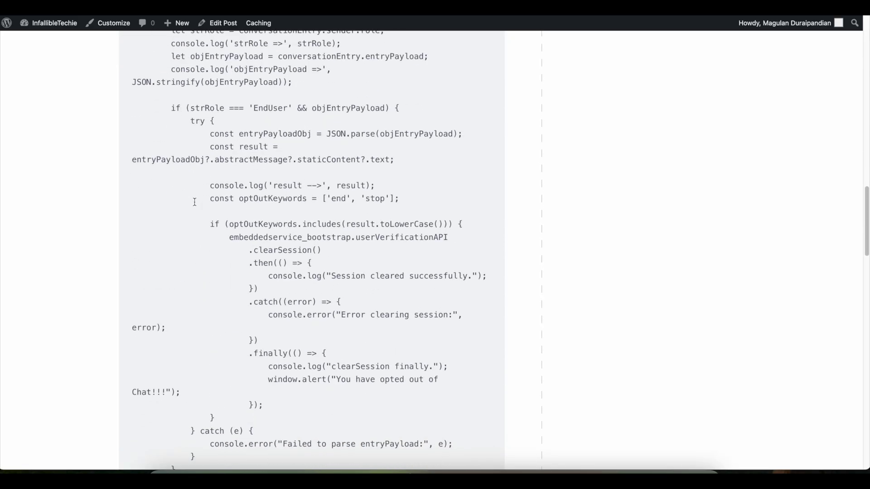
scroll(194, 202, "down", 9)
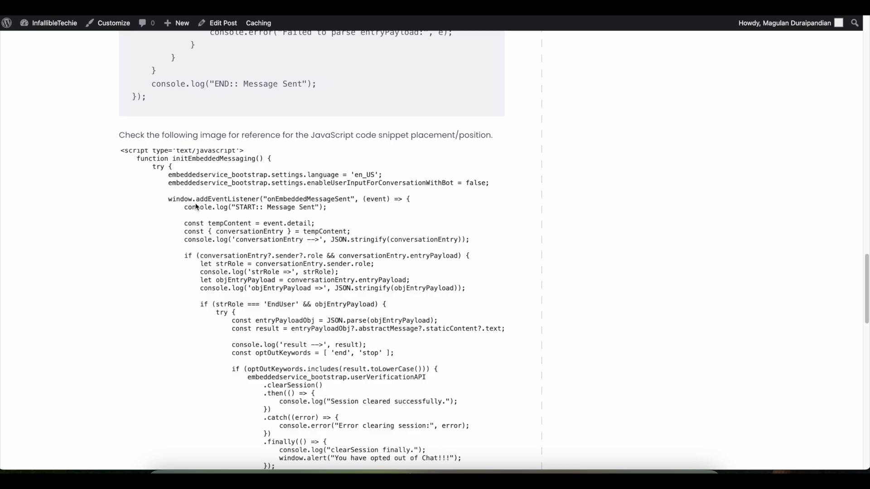
scroll(195, 207, "up", 18)
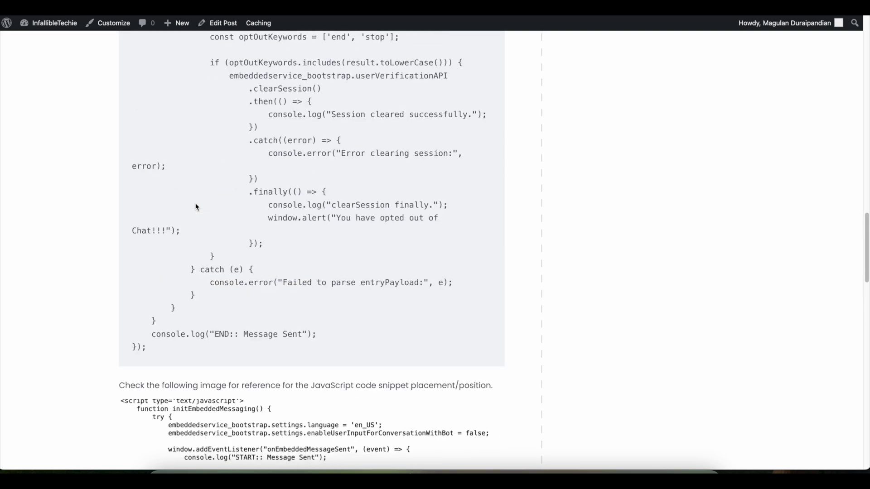
scroll(198, 245, "down", 17)
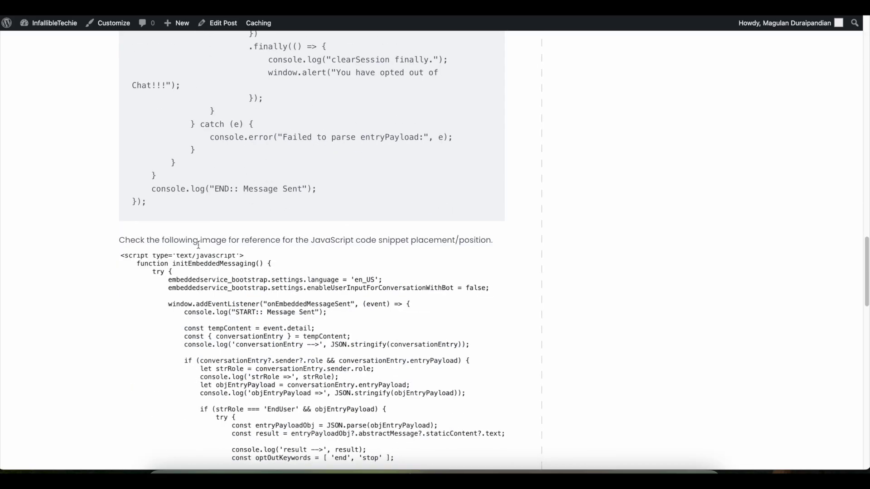
scroll(198, 245, "down", 3)
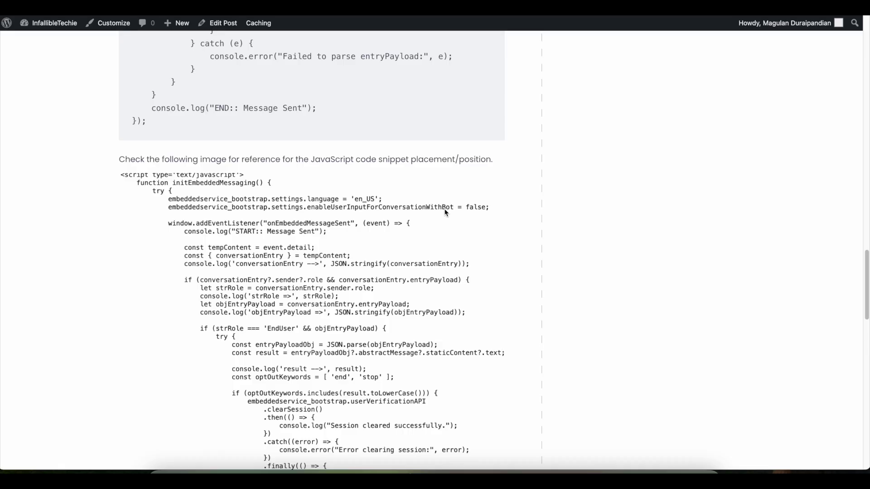
scroll(239, 231, "down", 5)
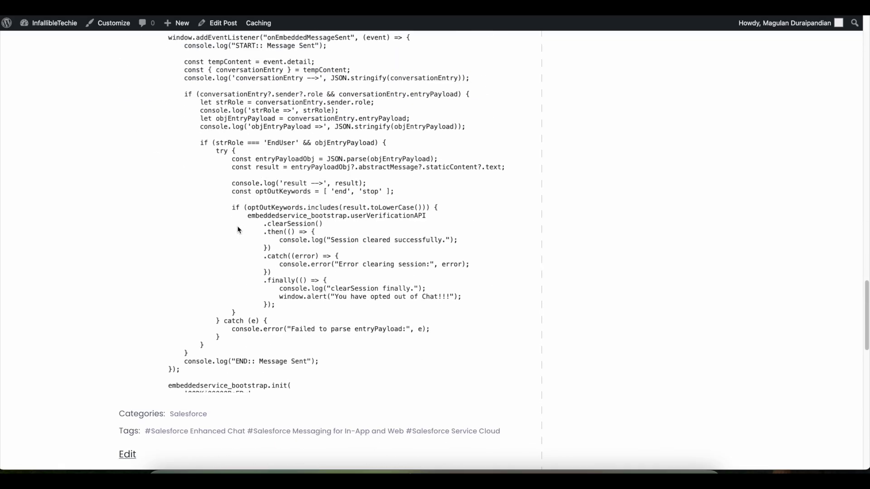